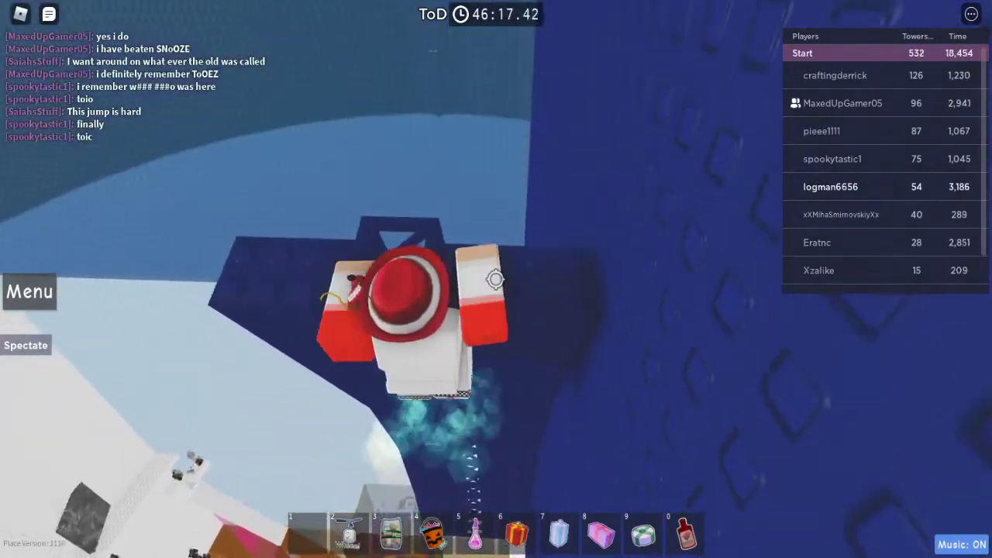
Walk onto the white platform, equip inventory item 2, and jump to the next ledge
key("w")
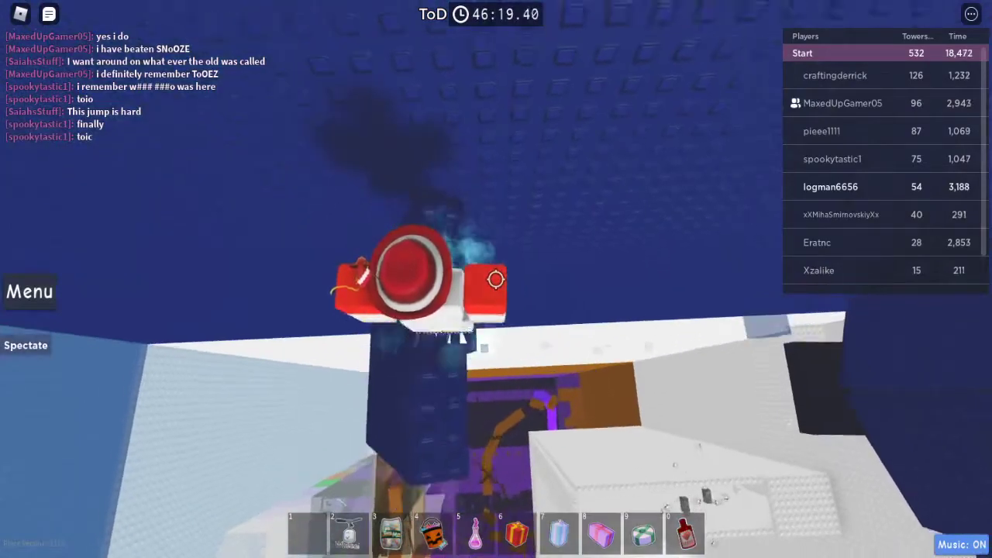
key("w")
key("w")
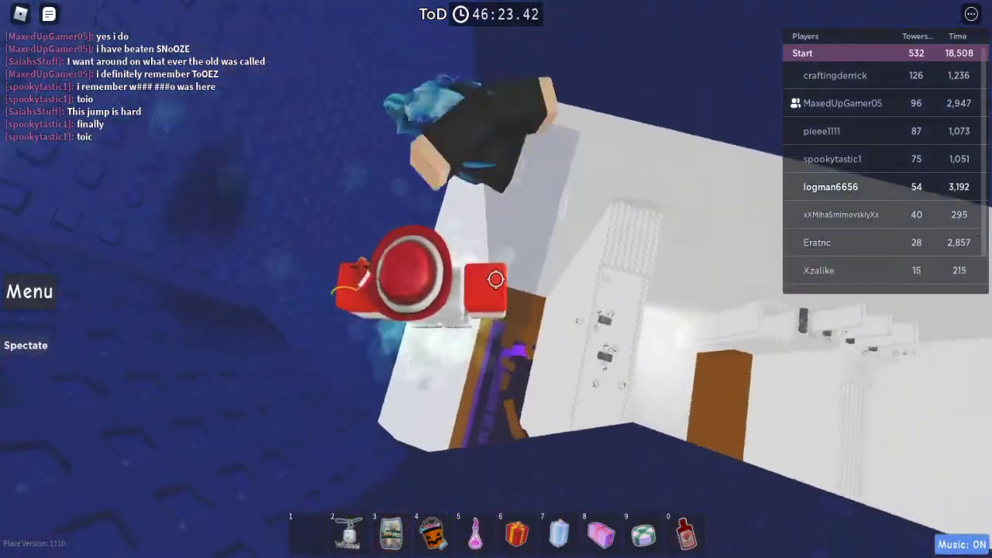
key("2")
key("w")
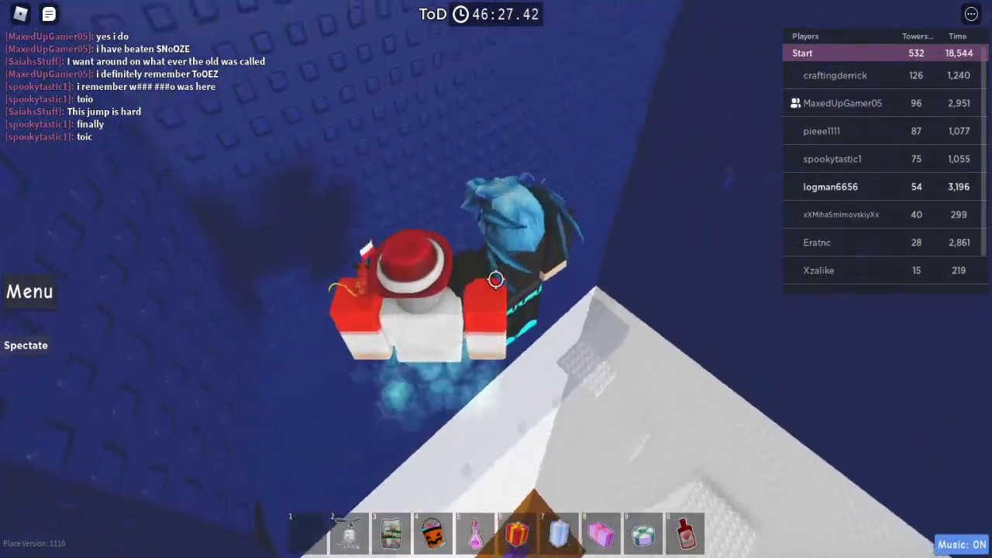
key("w")
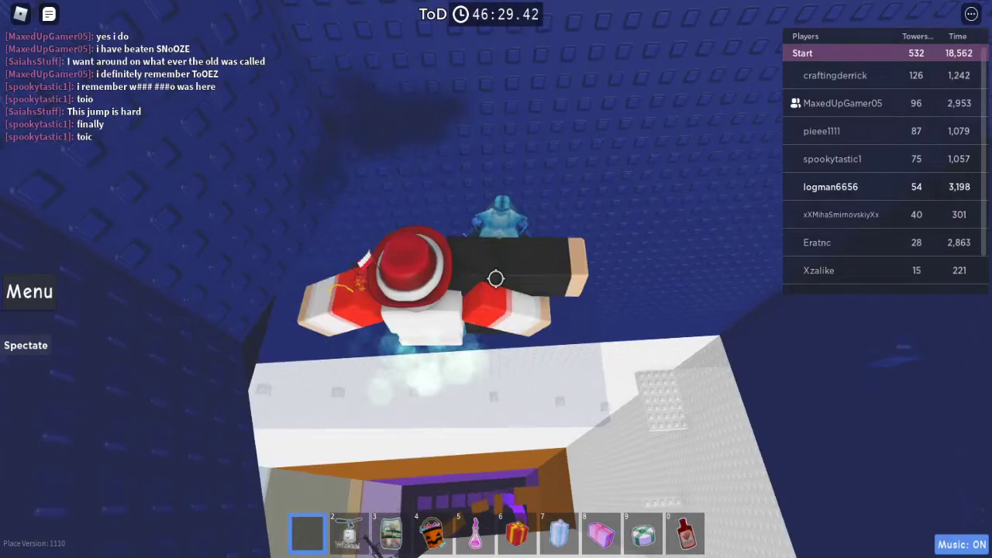
key("space")
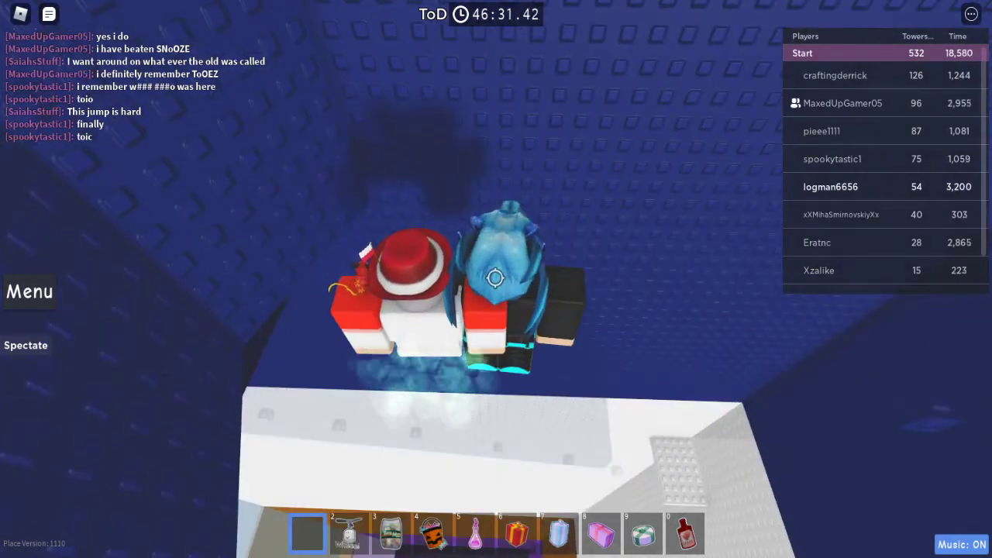
Cross the top of the white wall and beams, then drop beside the teammate
key("w")
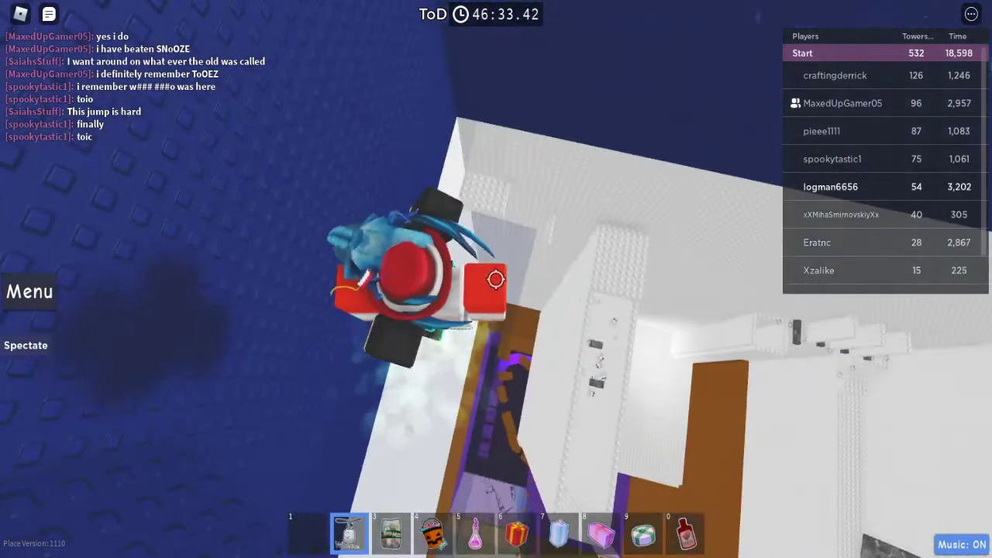
key("w")
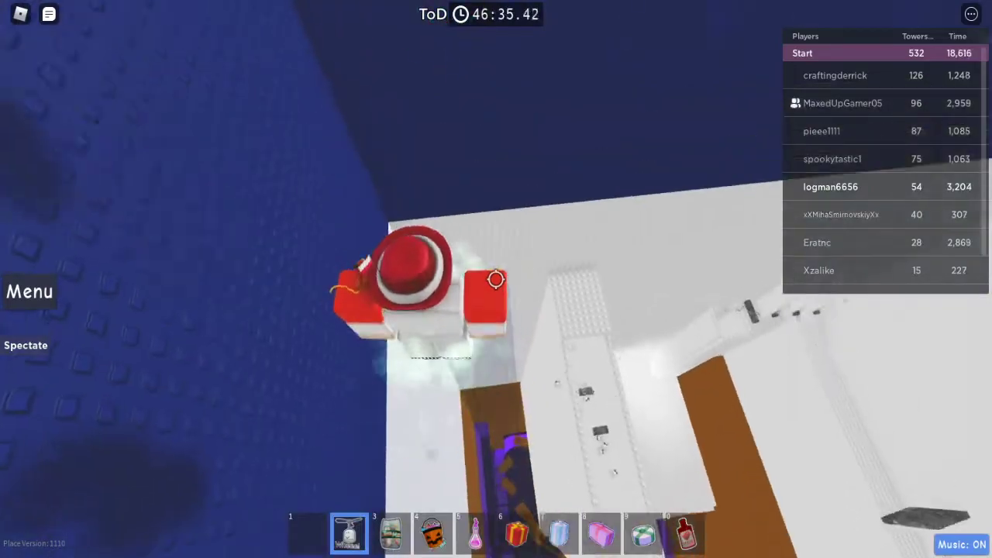
key("w")
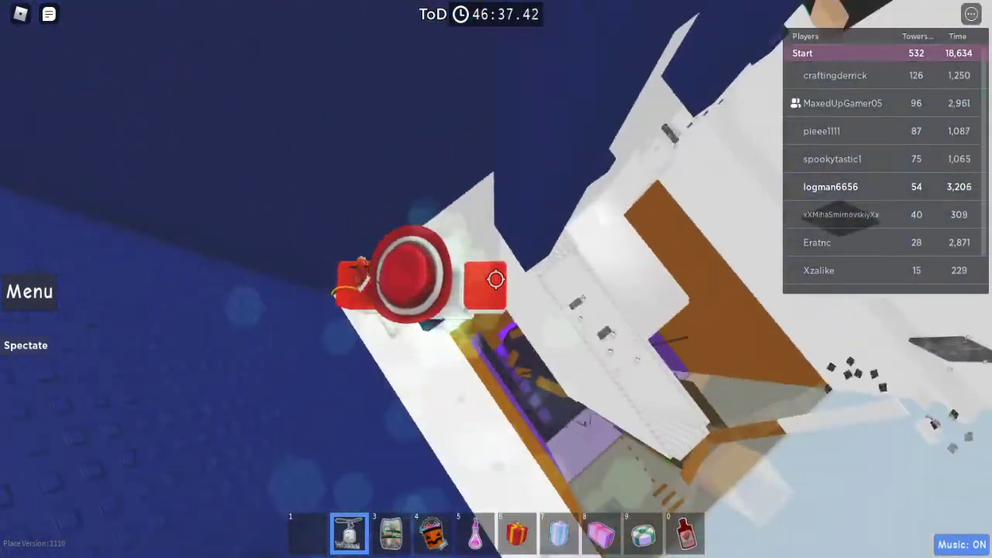
key("w")
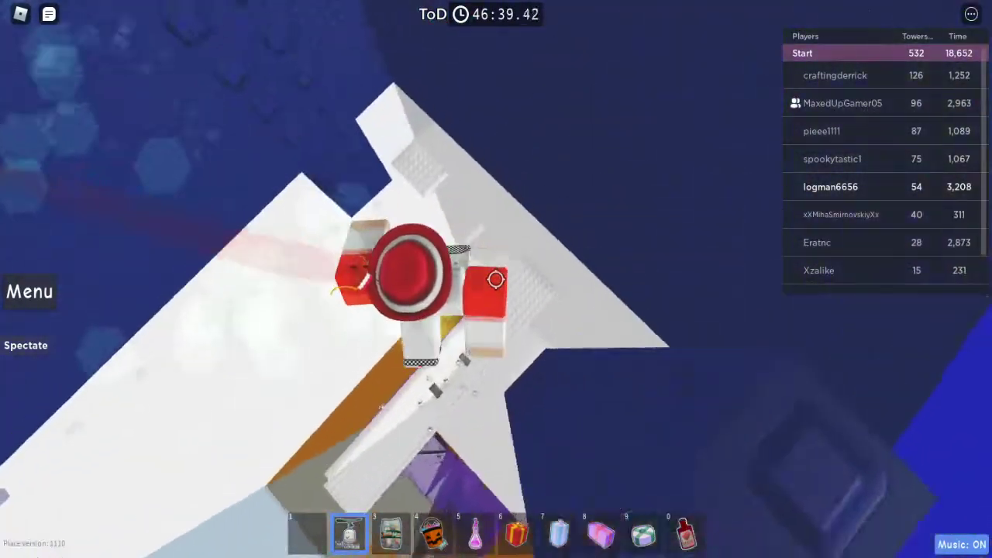
key("w")
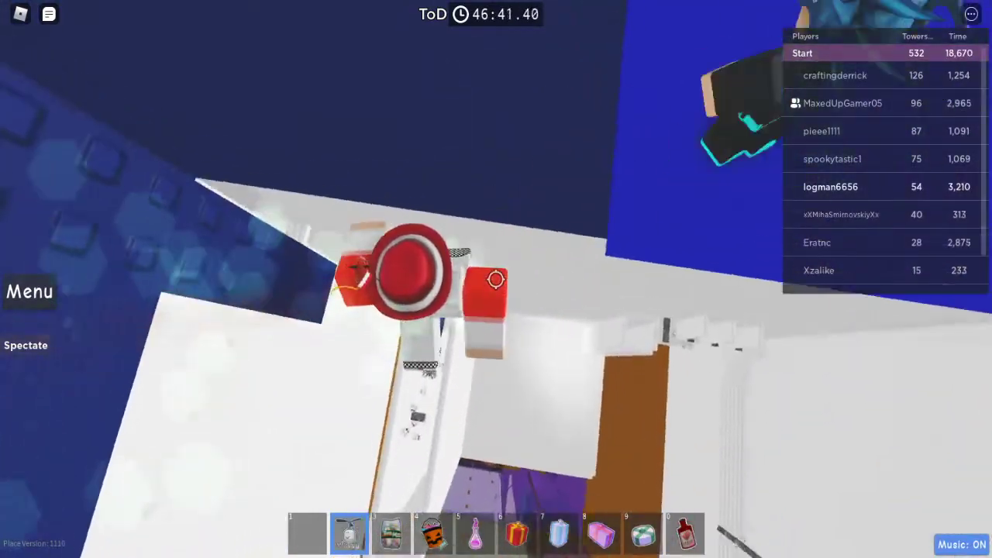
key("w")
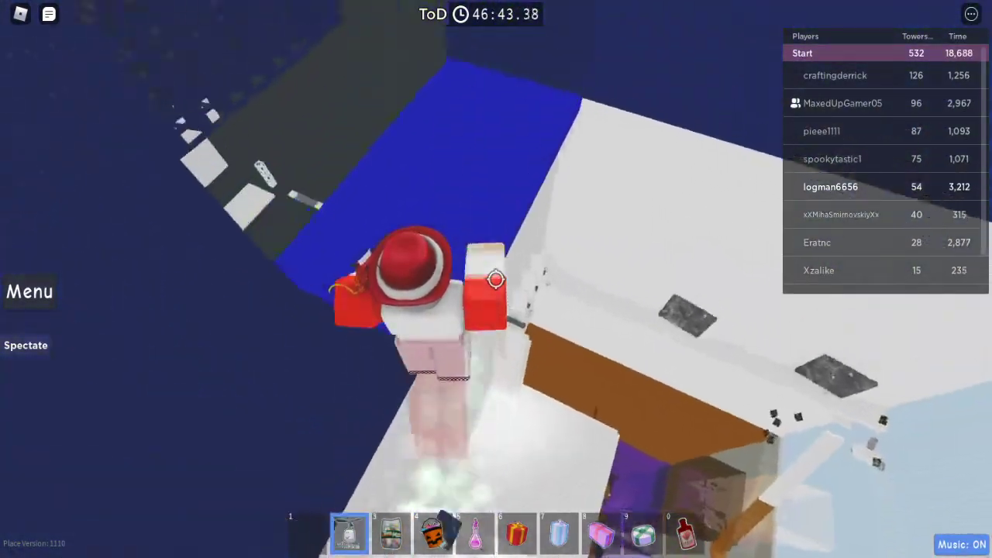
key("w")
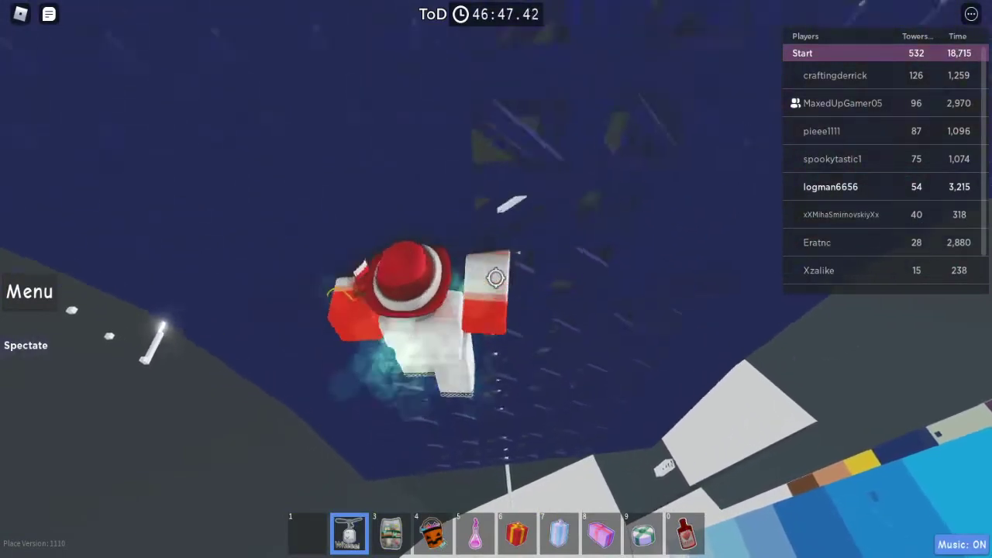
Drop next to the teammate and move alongside them by the dark blue wall
key("w")
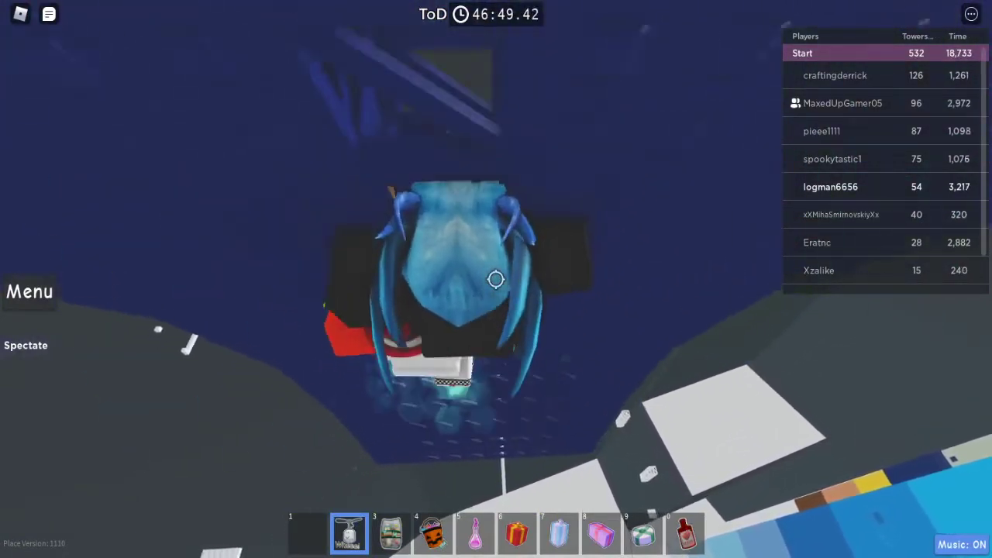
key("w")
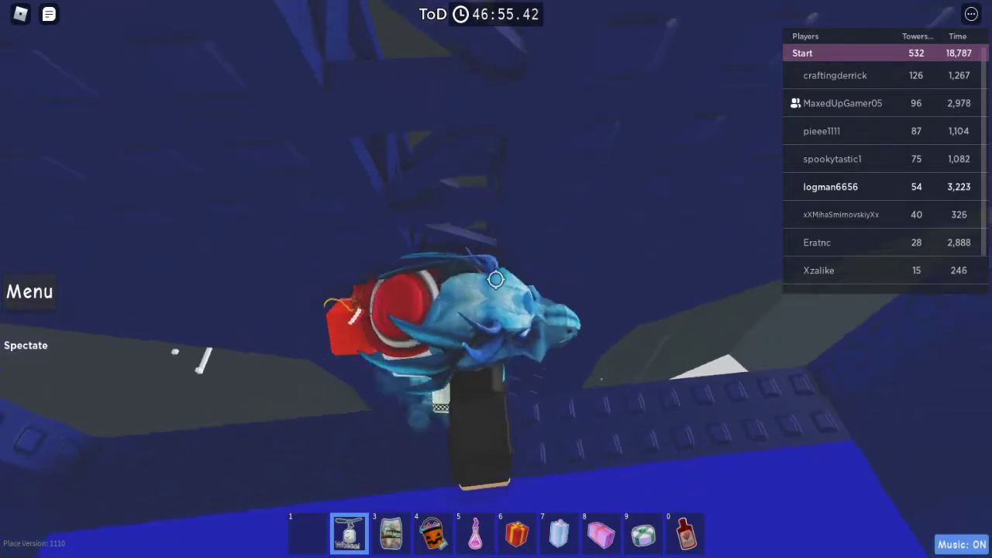
key("w")
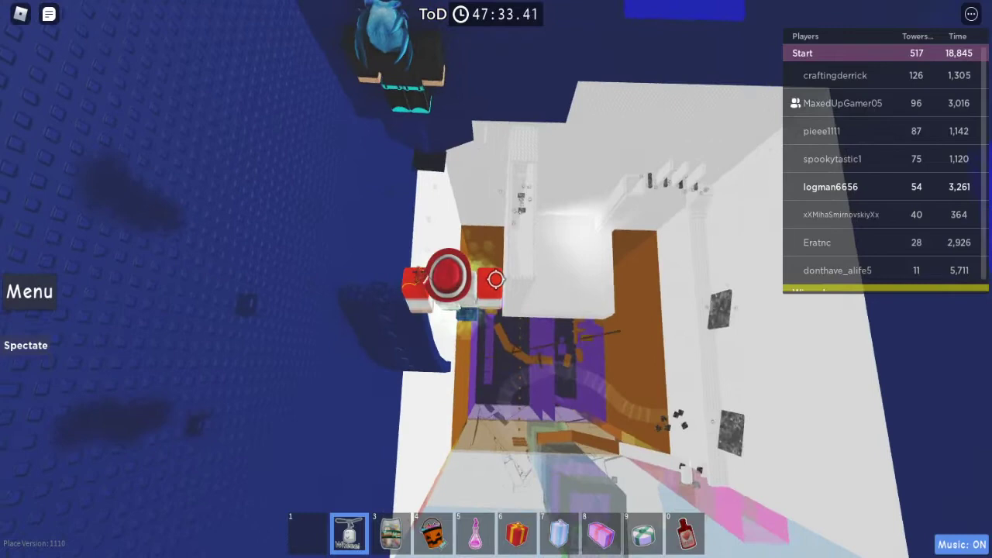
scroll(496, 279, "up", 5)
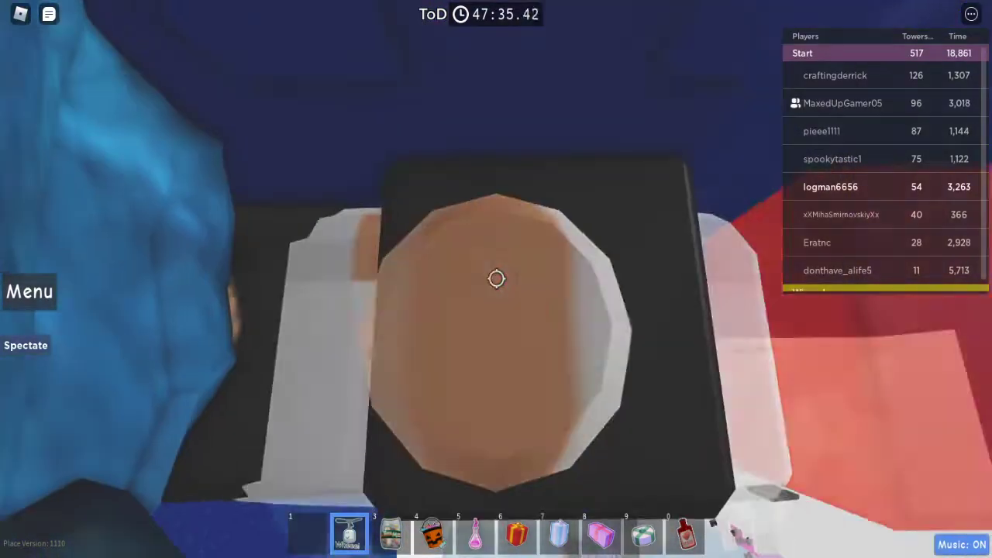